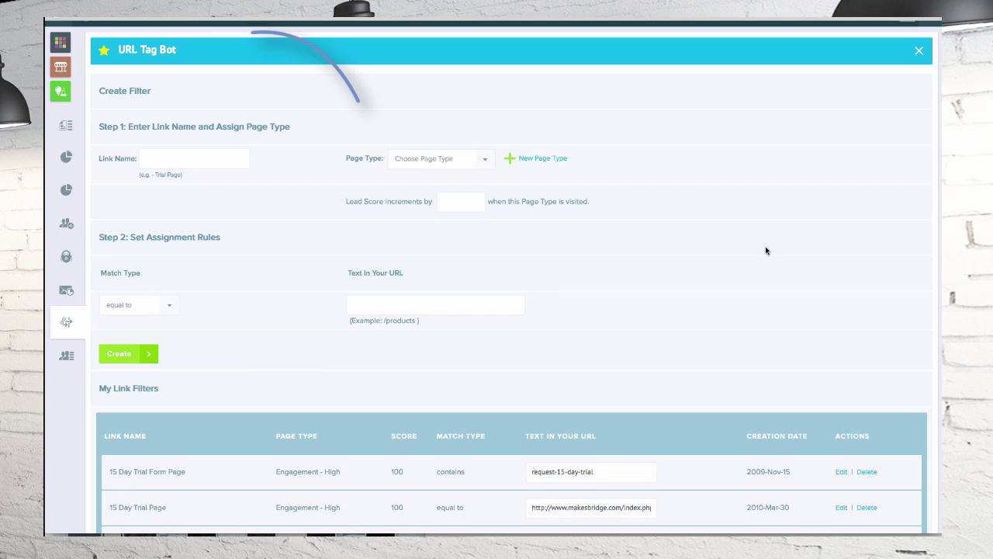
Name the link filter 'Competitor Comparison - MailChimp' from the suggestions.
scroll(763, 258, "down", 1)
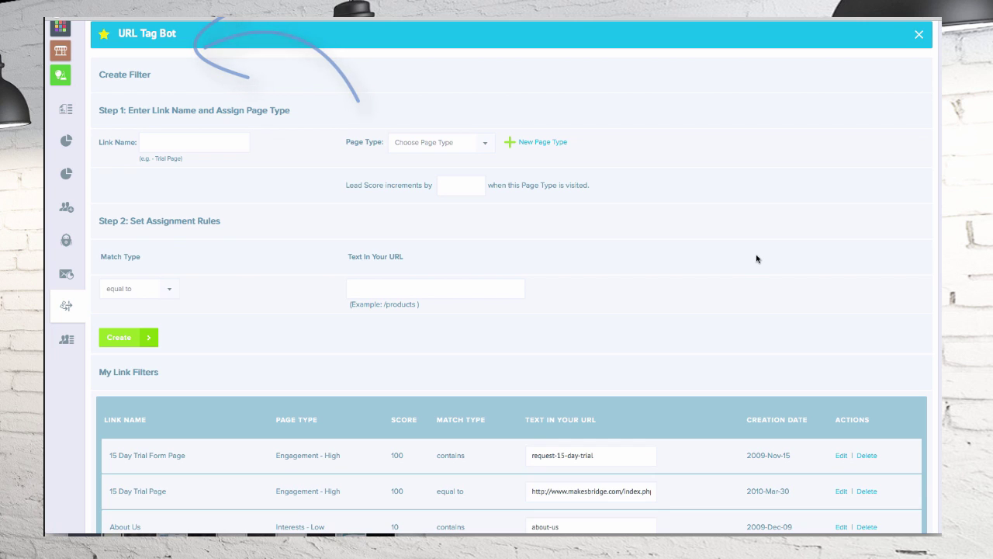
key("Tab")
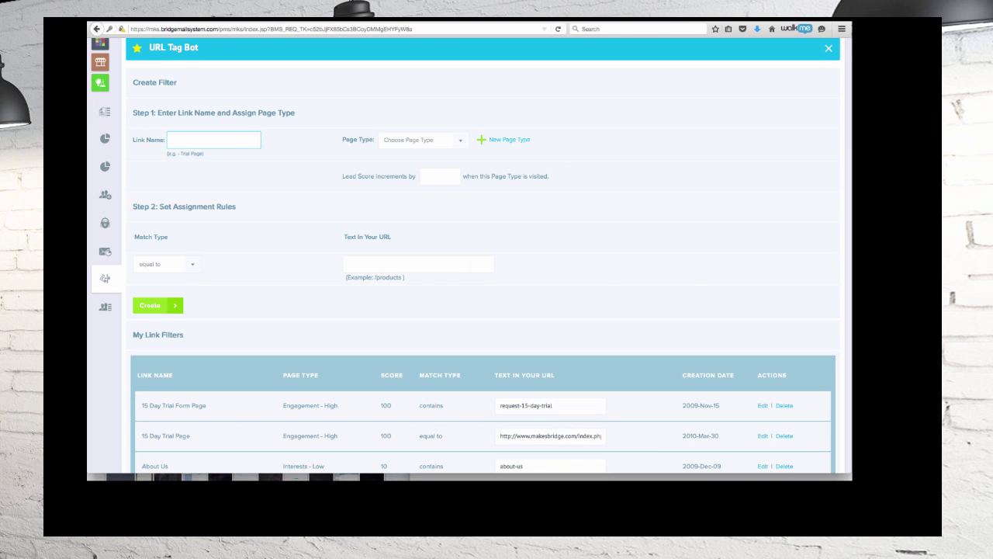
type("c")
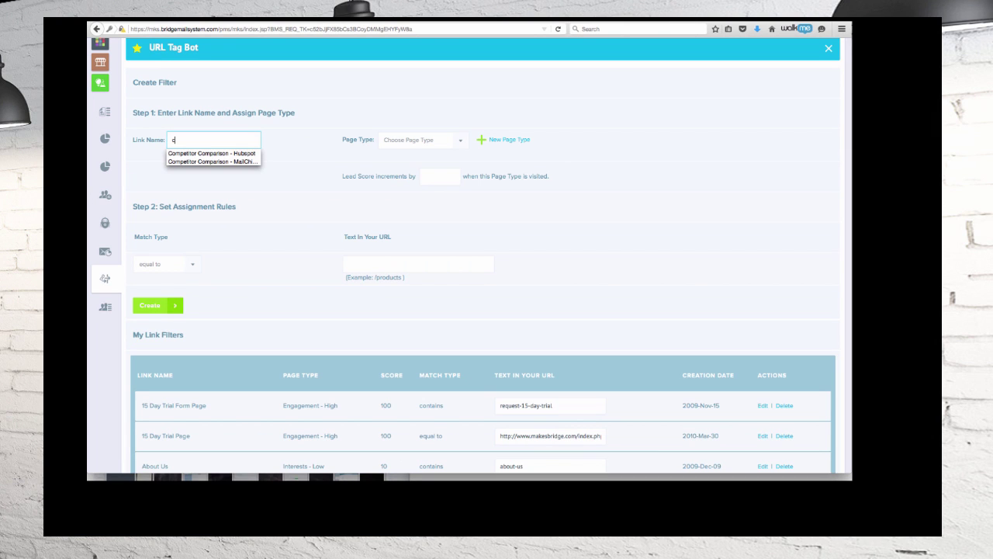
left_click(224, 162)
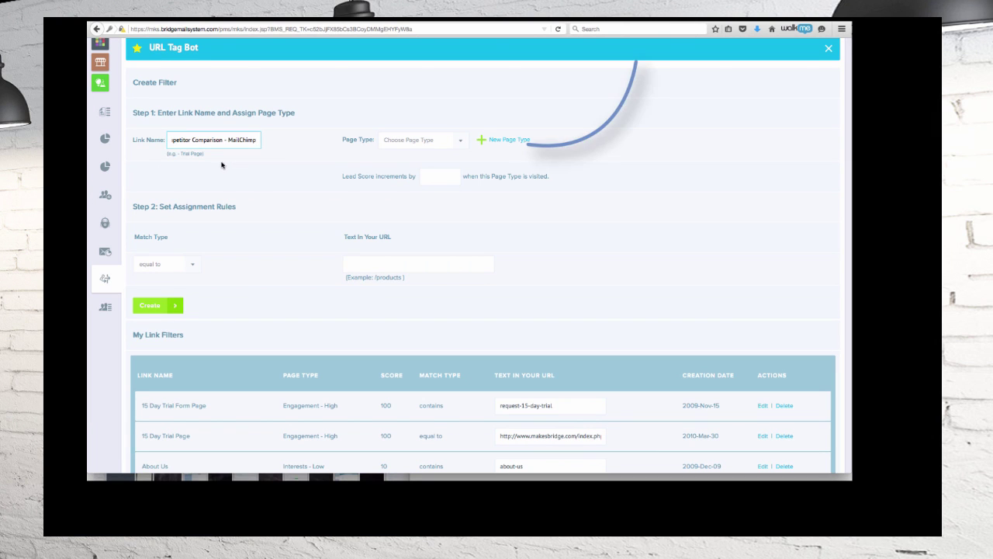
Assign the Comparing Competitor page type, then begin a new page type named 'Com'.
left_click(465, 143)
left_click(426, 232)
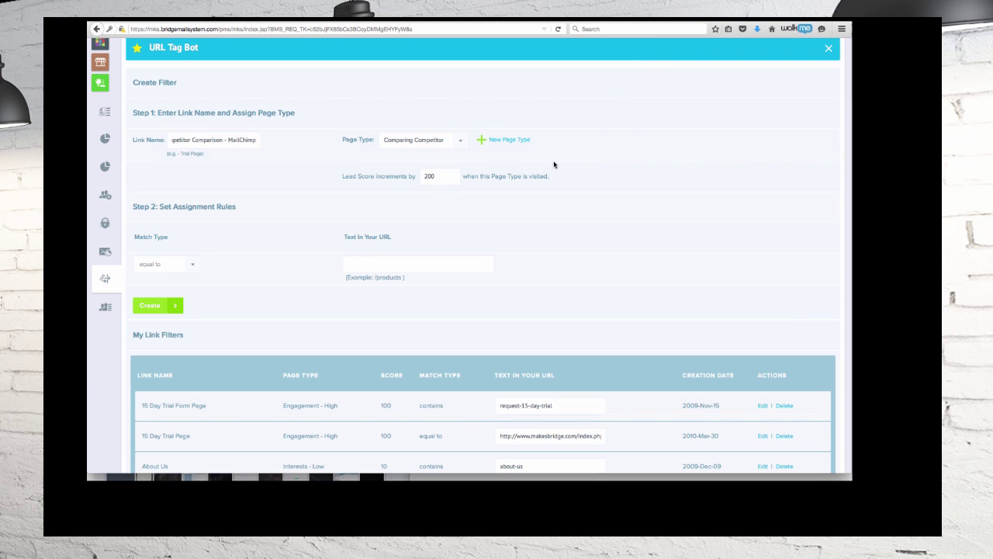
left_click(509, 140)
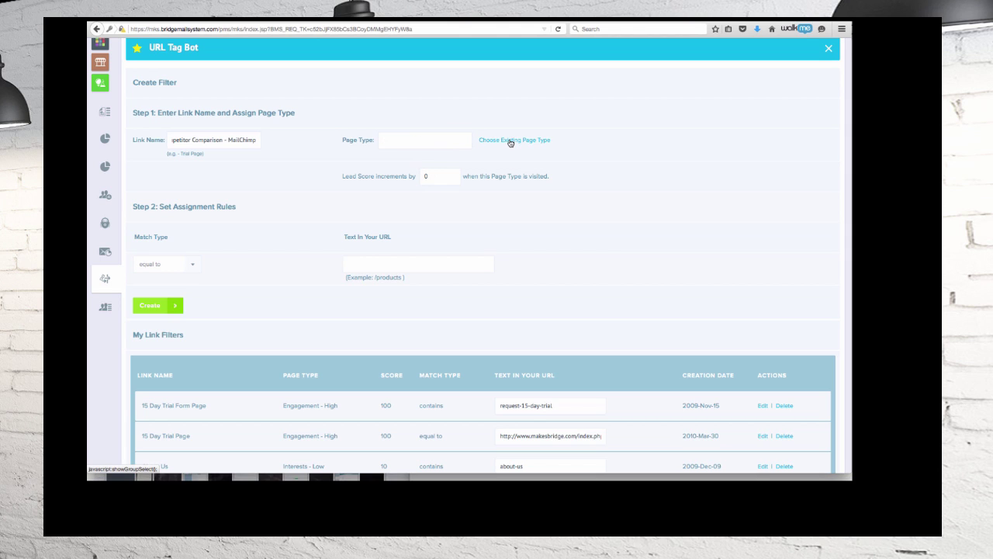
left_click(438, 141)
type("Comparing Competitor")
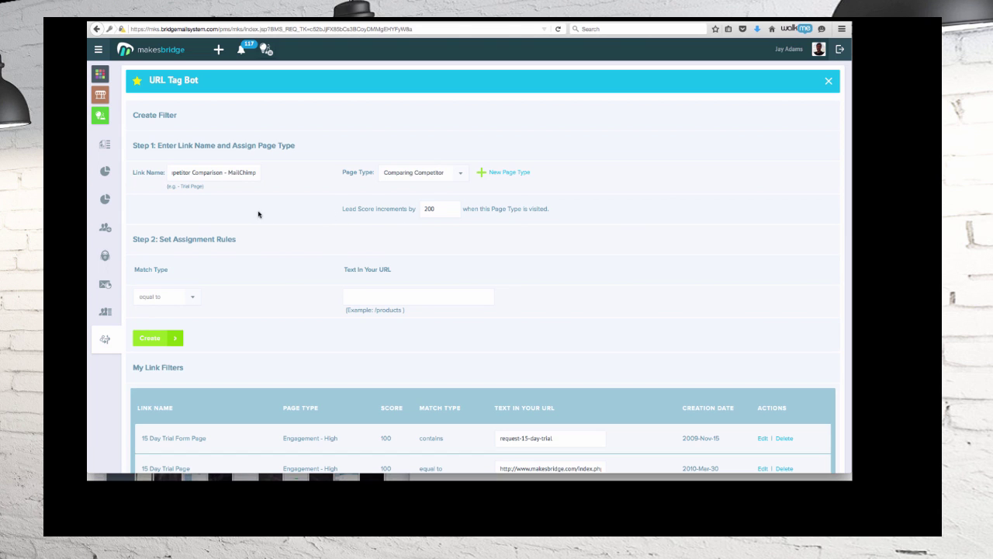
Match URLs containing 'makesbridge-vs-mailchimp' and double-check the link name text.
scroll(249, 208, "down", 1)
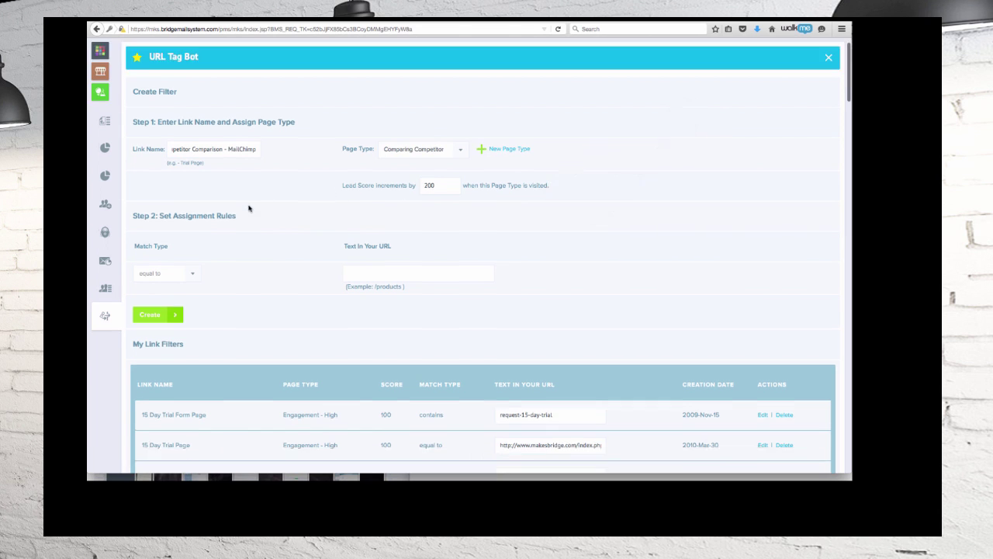
scroll(249, 208, "down", 1)
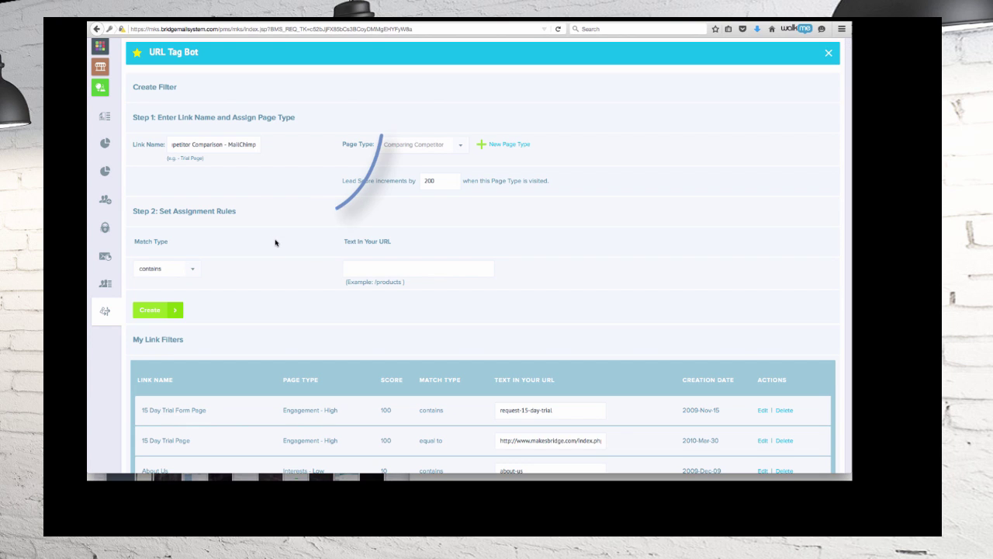
scroll(273, 239, "up", 1)
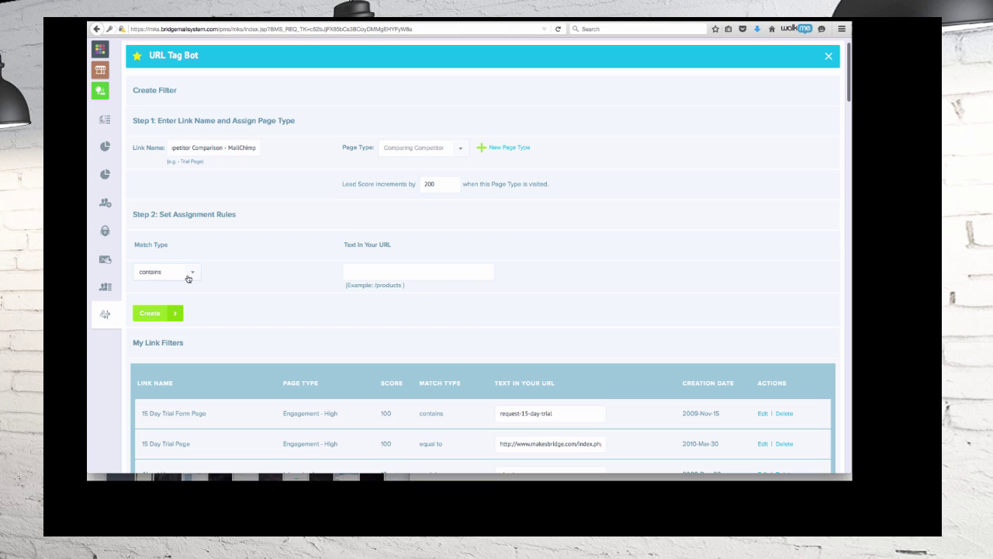
left_click(393, 276)
type("m")
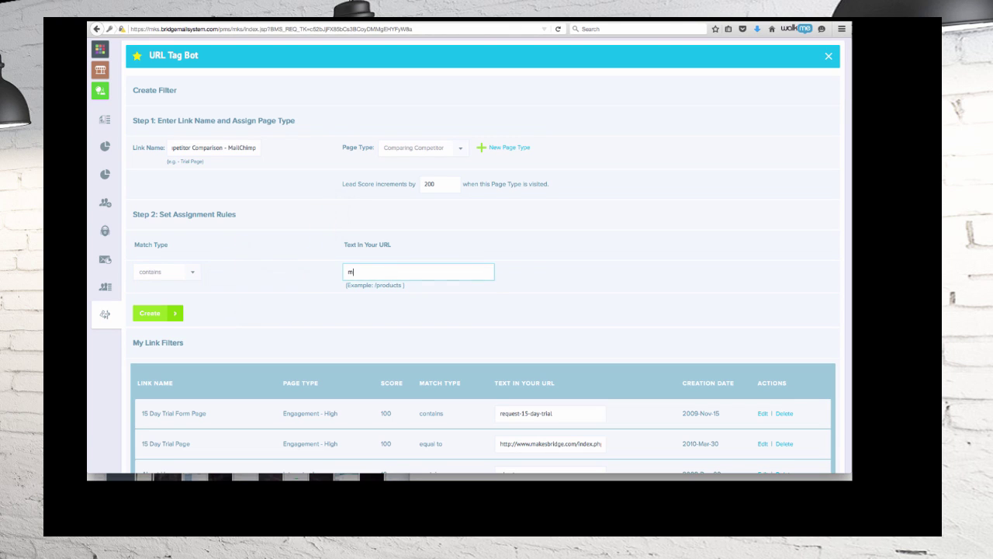
left_click(395, 285)
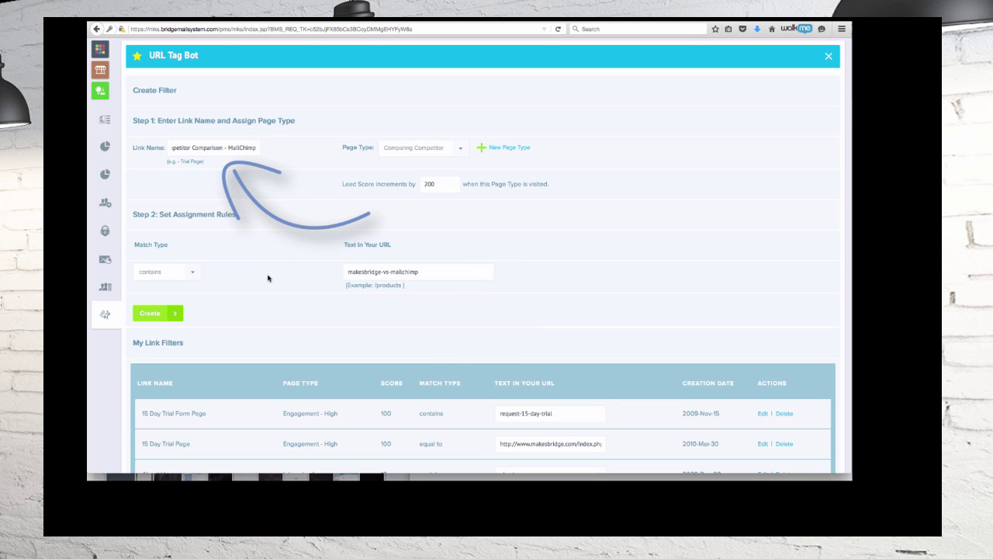
left_click_drag(255, 148, 144, 145)
left_click(263, 202)
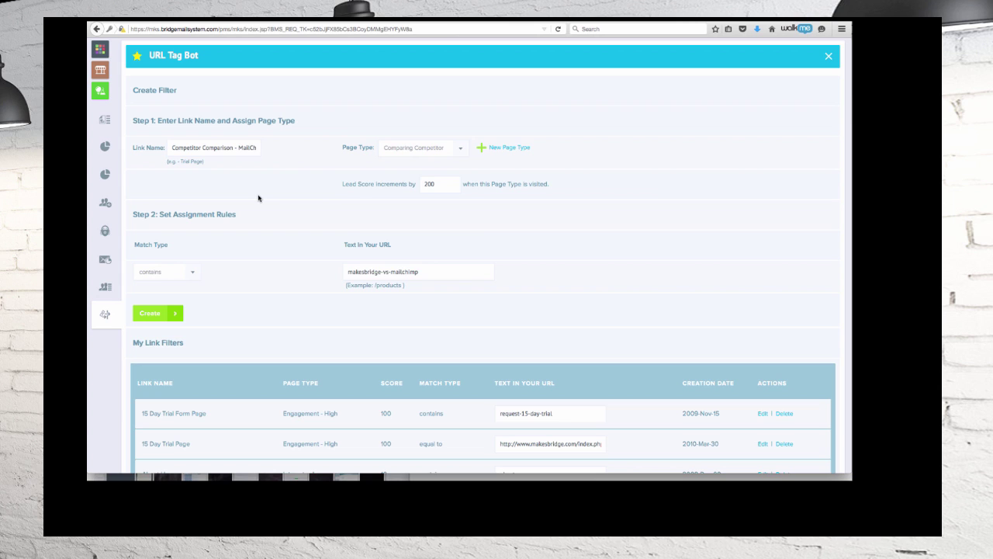
Create the filter, find its row in My Link Filters, and open it for editing.
left_click(162, 316)
scroll(256, 311, "down", 5)
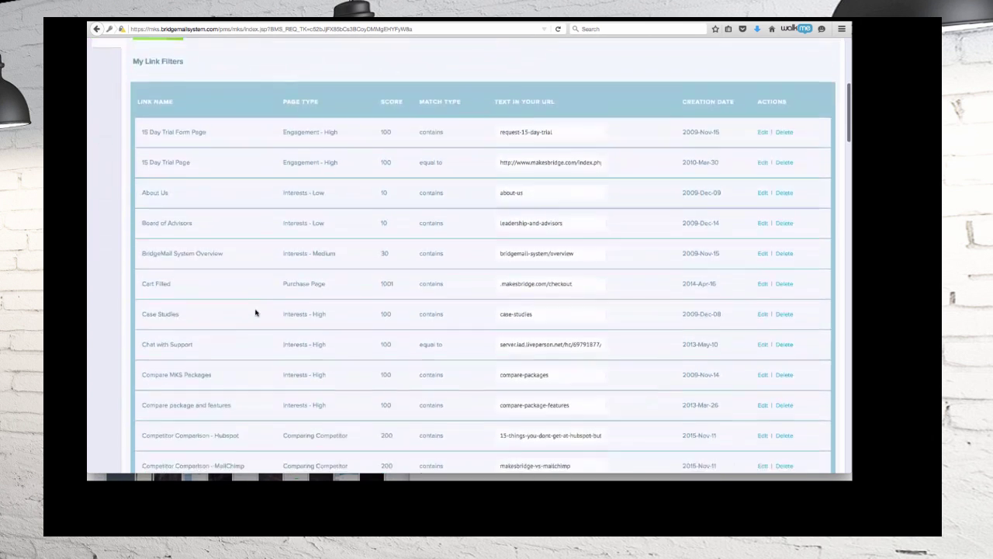
scroll(255, 313, "down", 2)
scroll(255, 312, "down", 1)
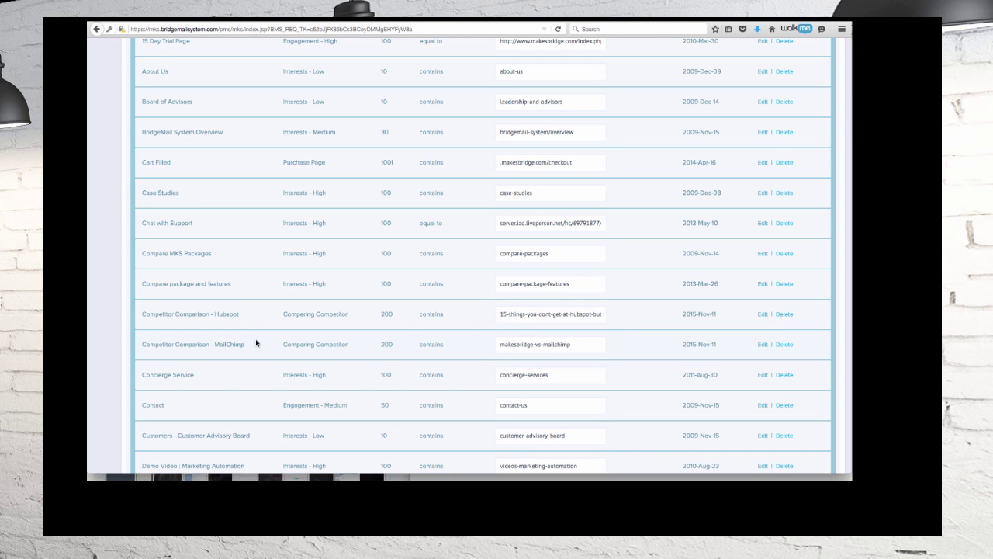
left_click(257, 344)
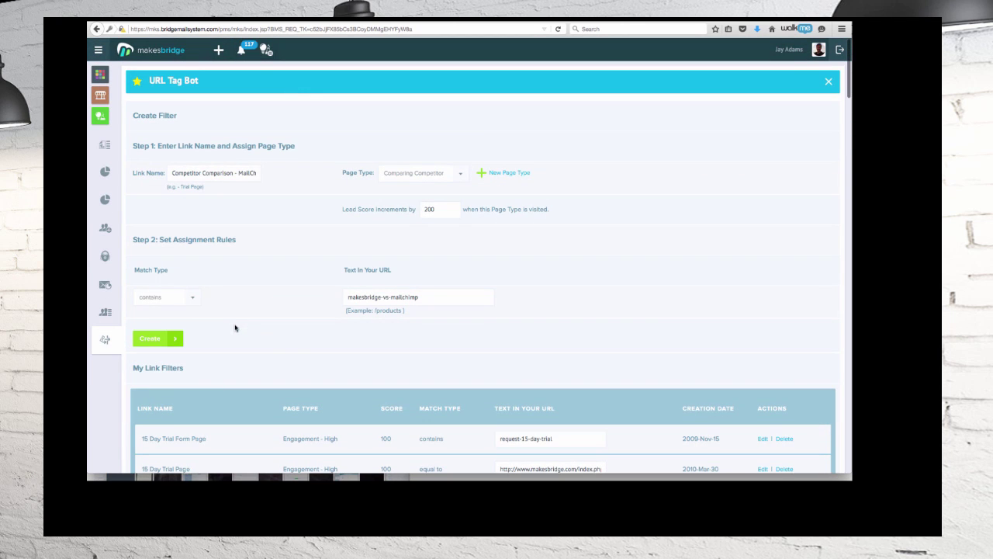
Go to the Autobots list and open the Comparing to MailChimp tag bot.
left_click(105, 255)
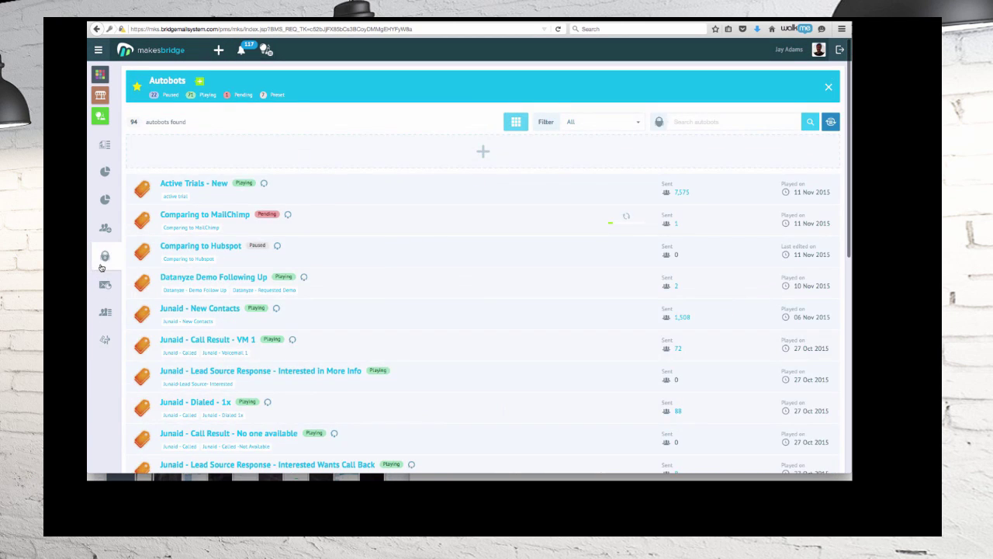
mouse_move(136, 280)
left_click(194, 215)
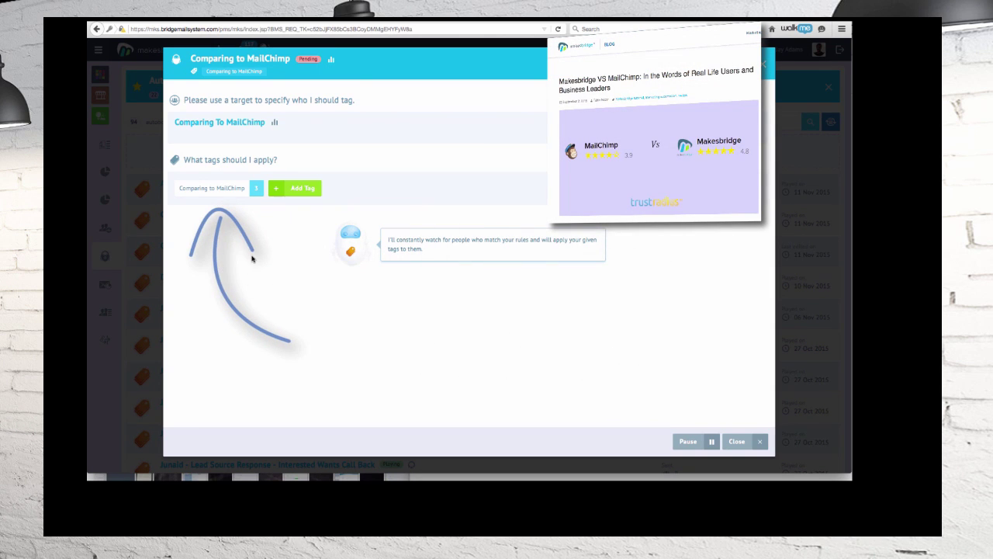
Confirm its target uses the Competitor Comparison - MailChimp filter, then reopen the target for editing.
left_click(245, 125)
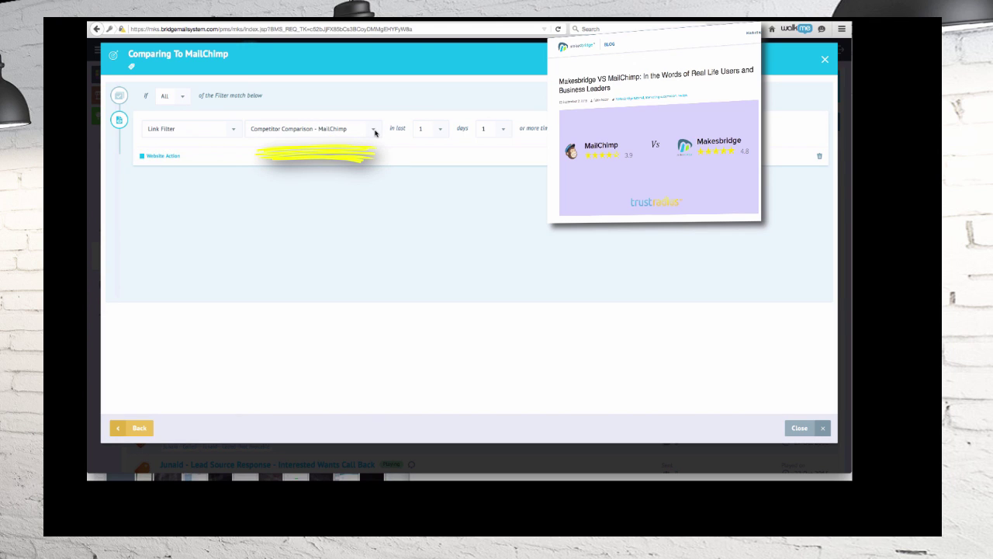
left_click(799, 427)
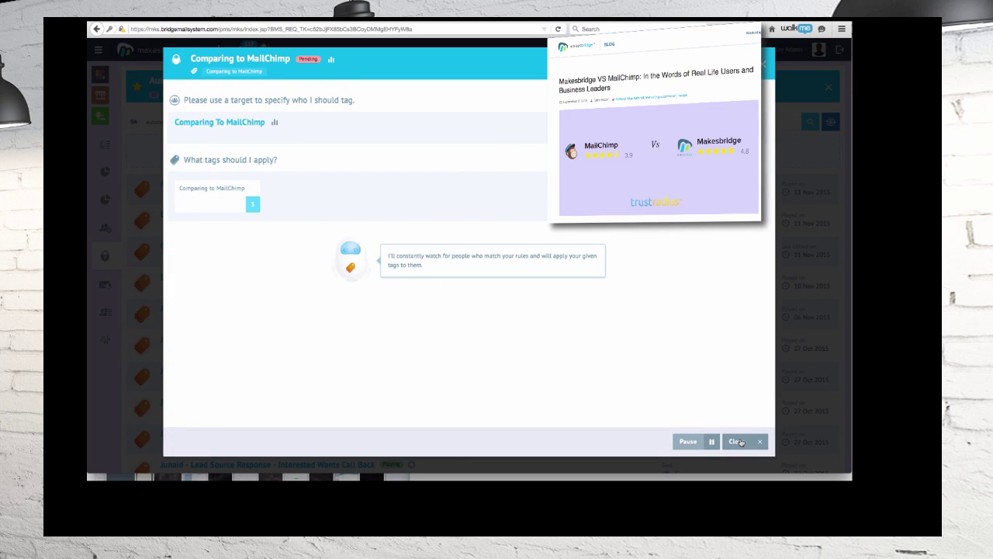
left_click(739, 441)
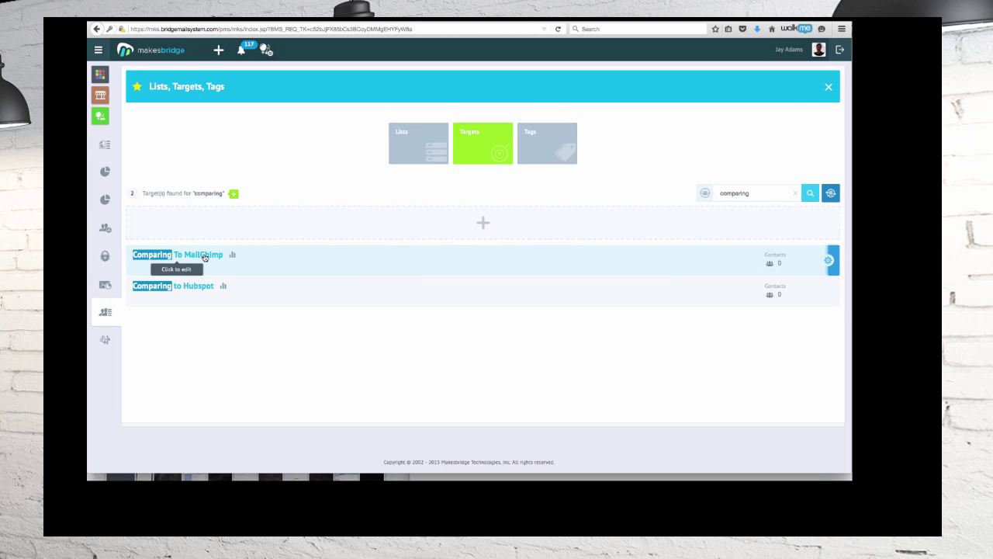
left_click(204, 257)
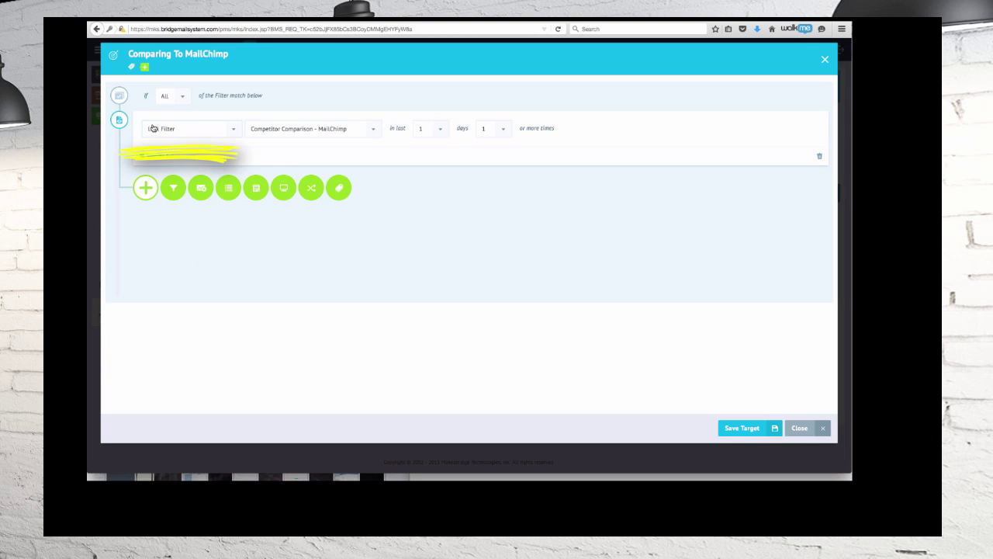
Add a second Link Filter row to the target set to Competitor Comparison - Hubspot.
left_click(291, 188)
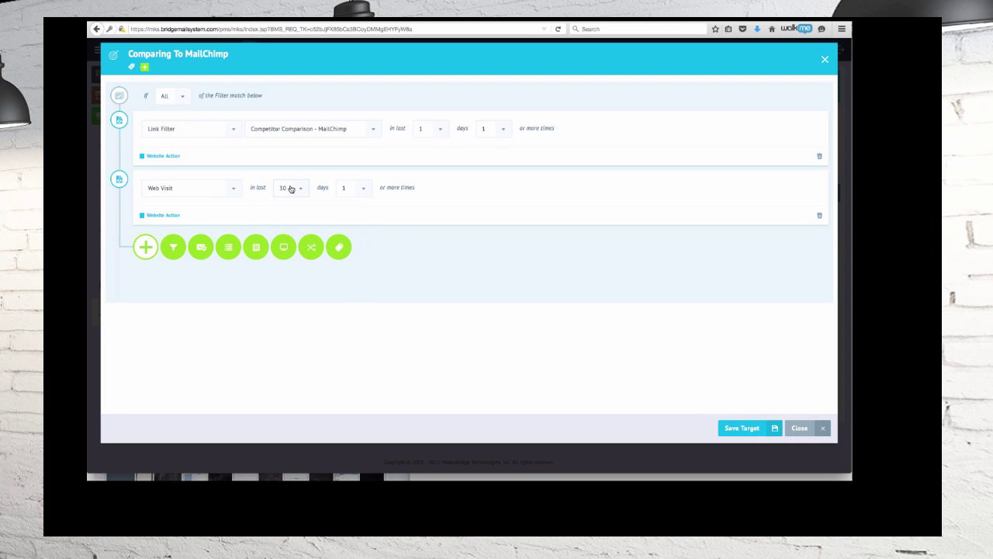
left_click(237, 190)
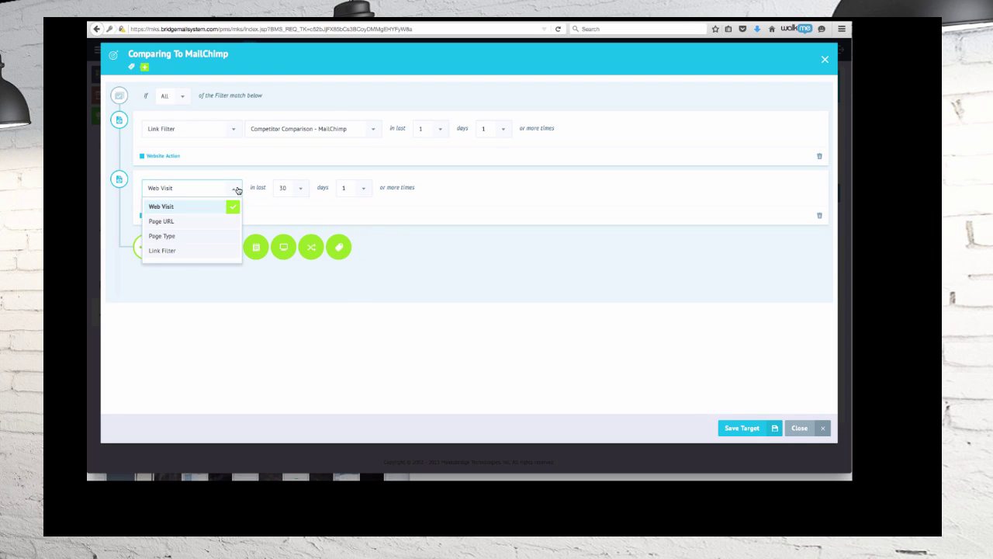
left_click(199, 250)
left_click(373, 191)
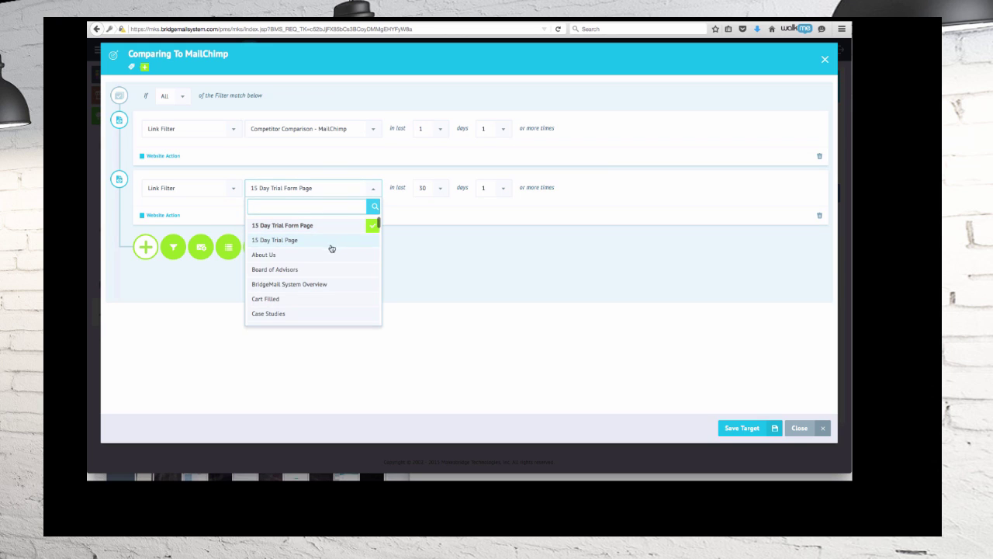
scroll(323, 269, "down", 3)
scroll(324, 269, "down", 2)
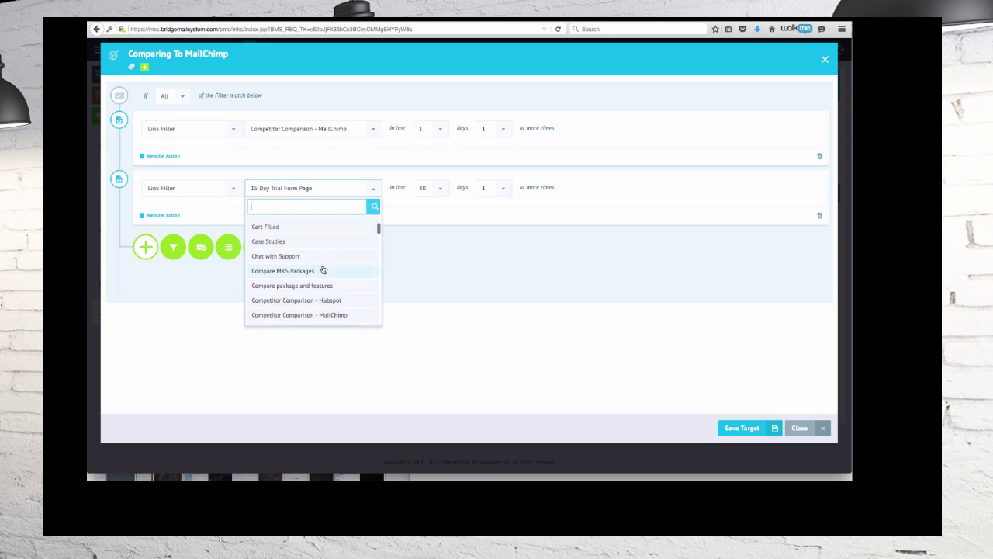
scroll(324, 270, "down", 1)
left_click(322, 297)
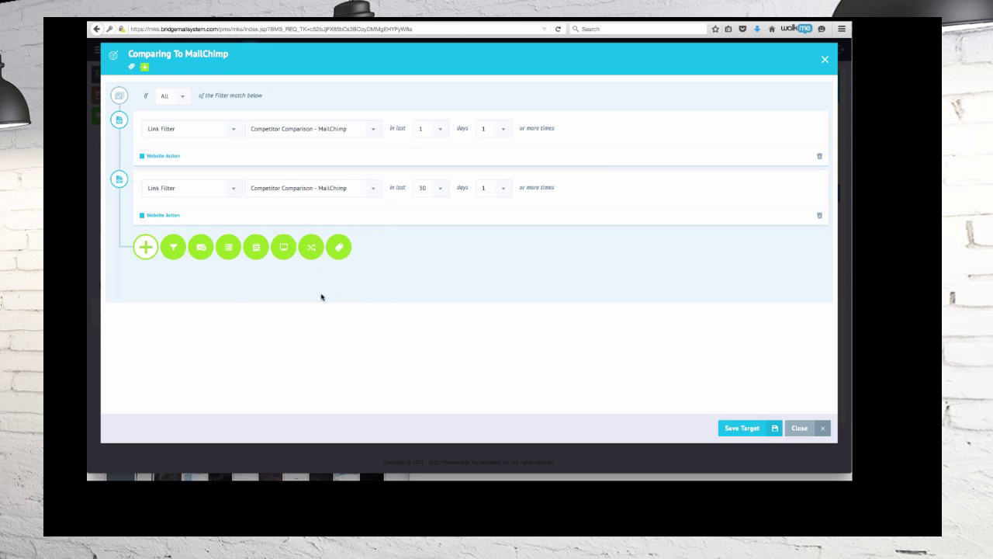
left_click(373, 188)
left_click(329, 301)
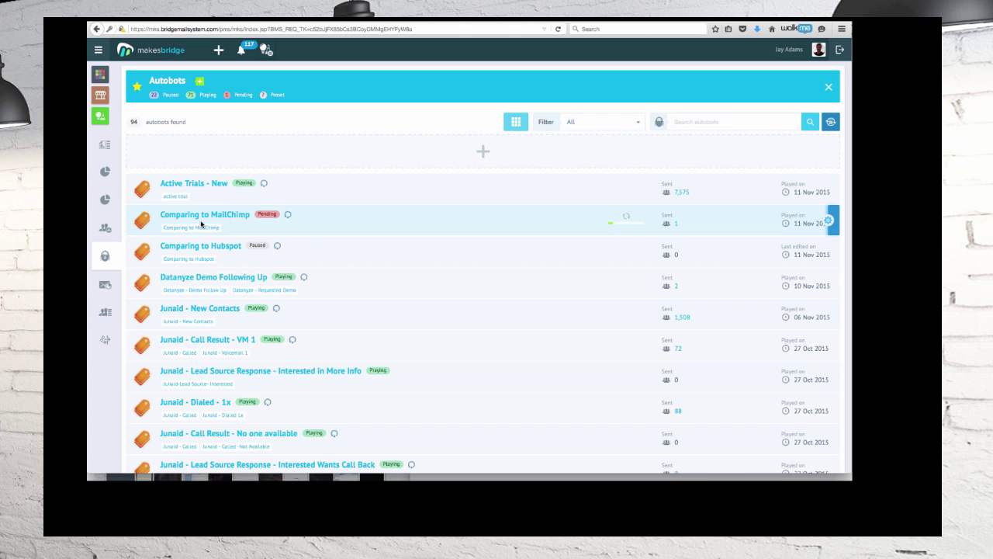
Create an email autobot named MailChimp Follow Up, preview its message, and close it.
left_click(481, 152)
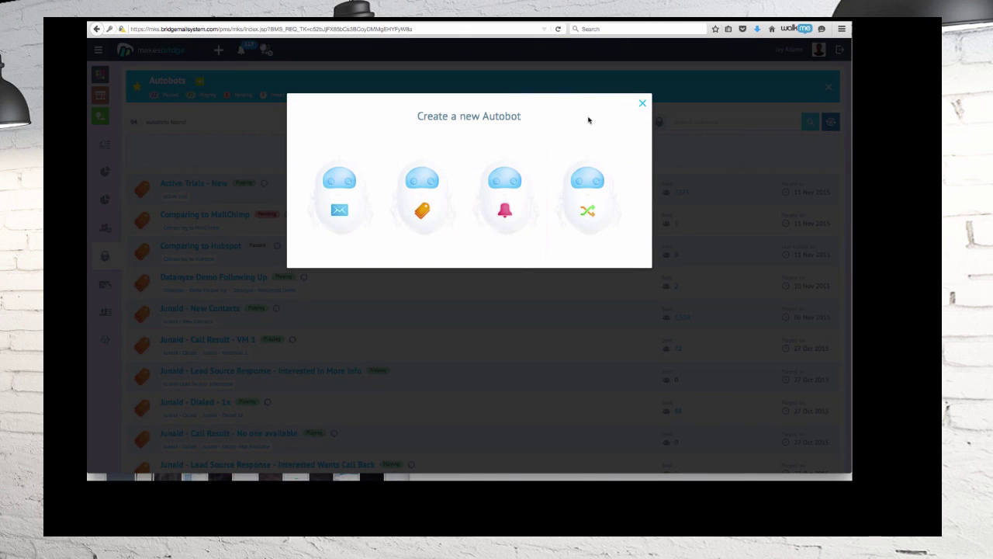
left_click(337, 210)
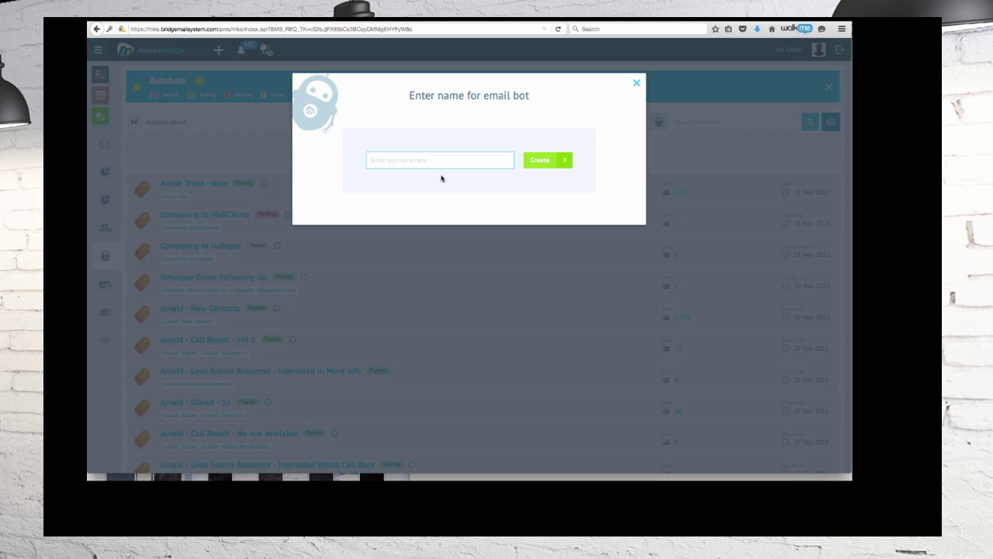
type("MailChimp Foolow Up")
left_click(535, 162)
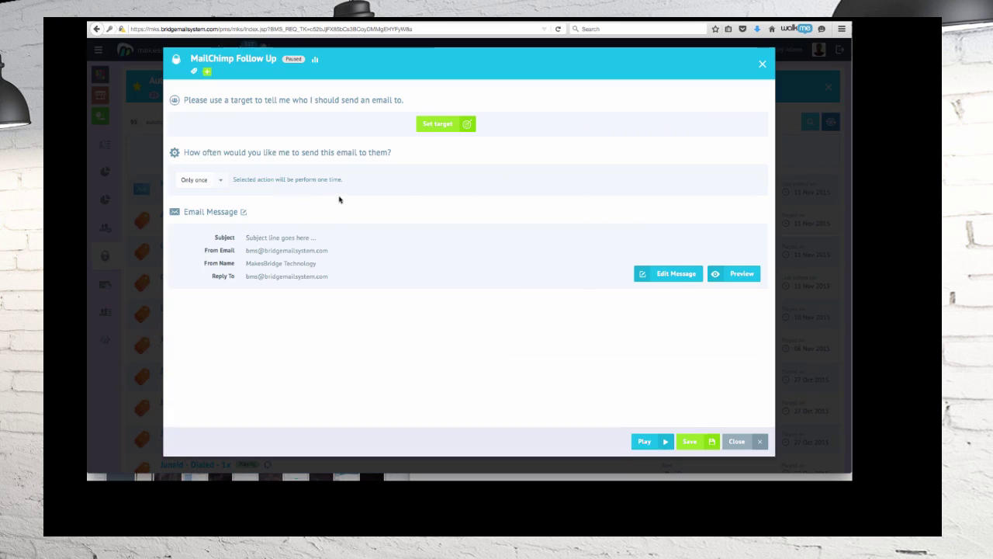
left_click(243, 211)
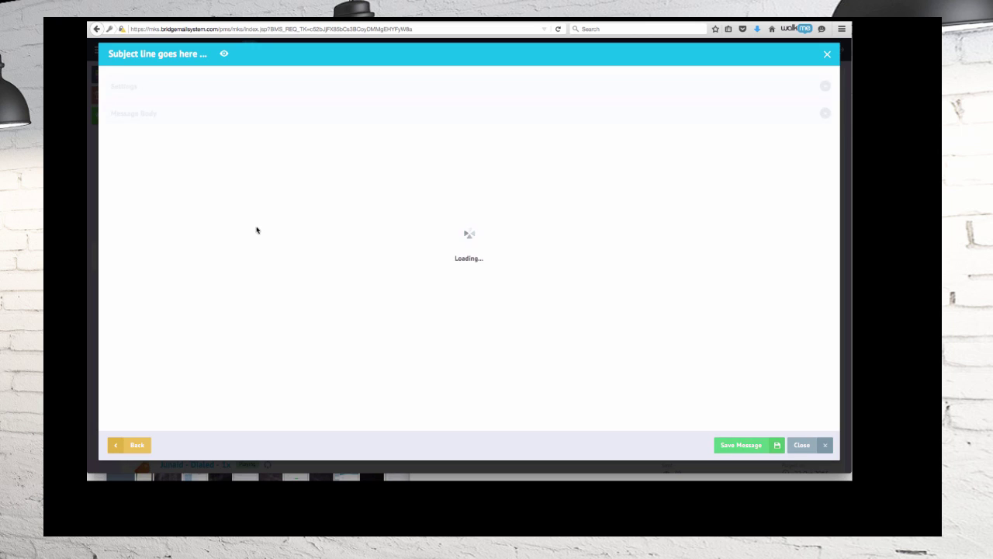
left_click(803, 445)
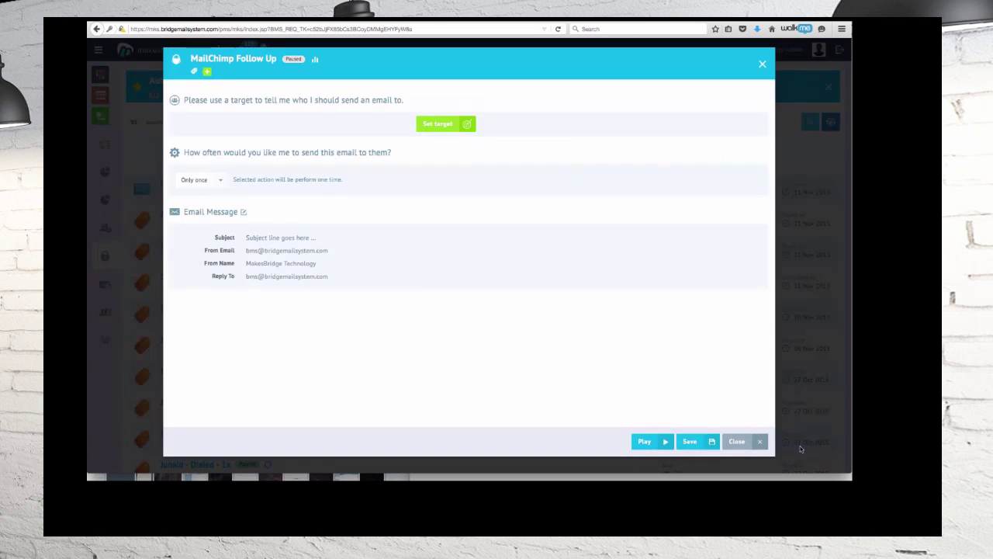
left_click(737, 441)
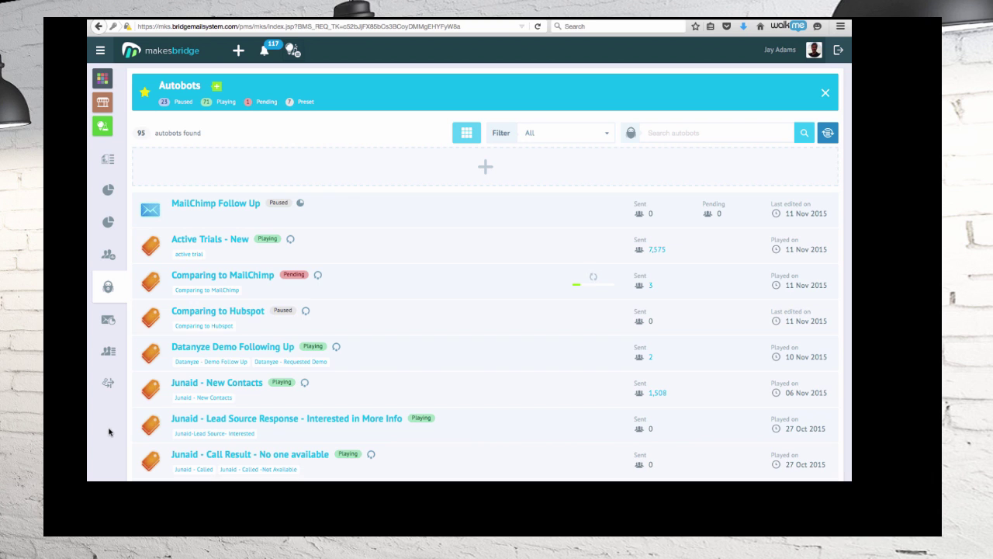
Show Website Tracking under Manage Account and select the whole makesbridge.com tracking snippet.
left_click(783, 52)
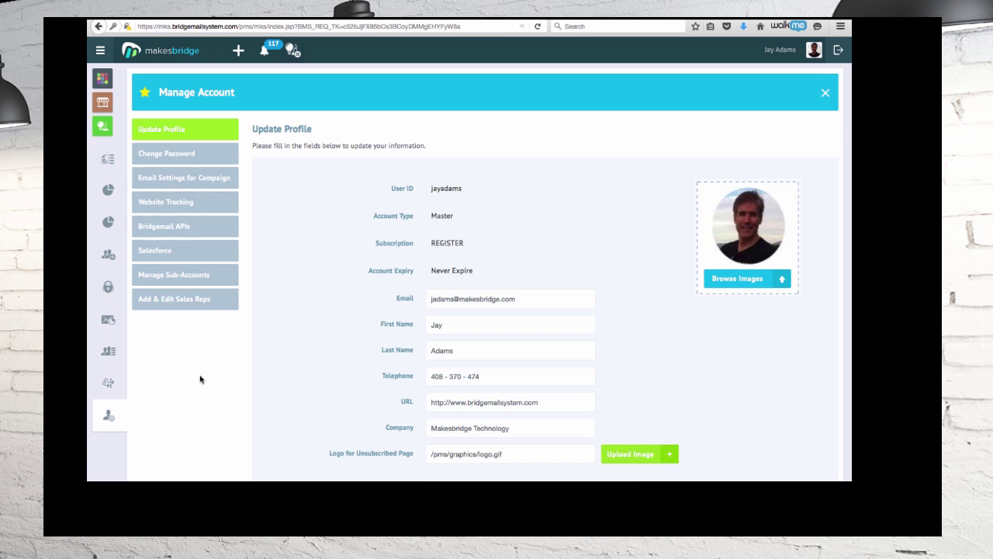
left_click(169, 208)
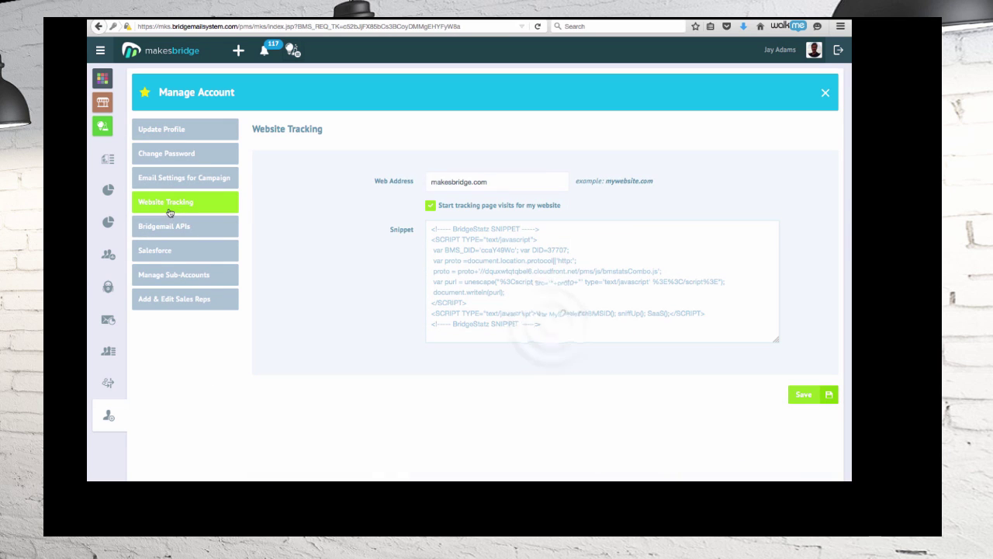
left_click_drag(547, 329, 431, 227)
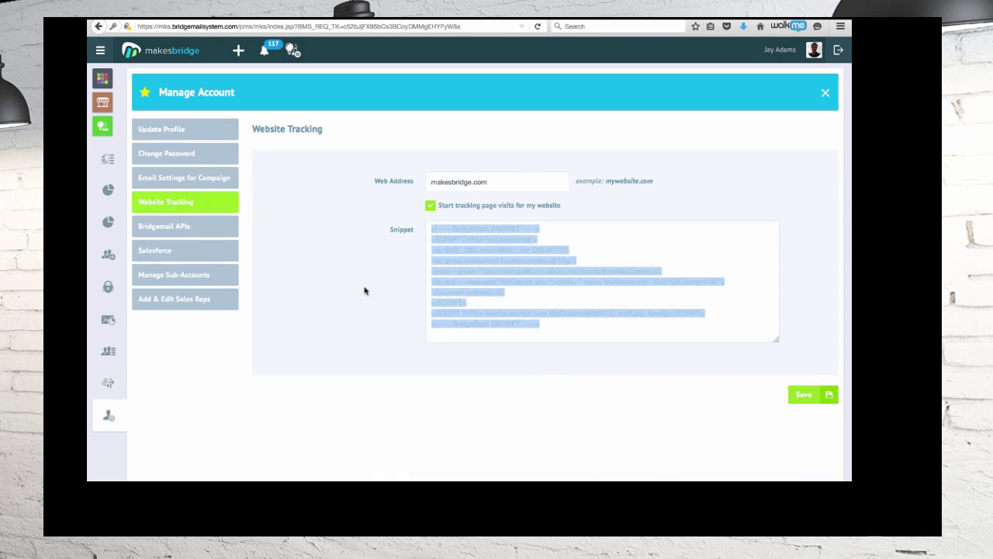